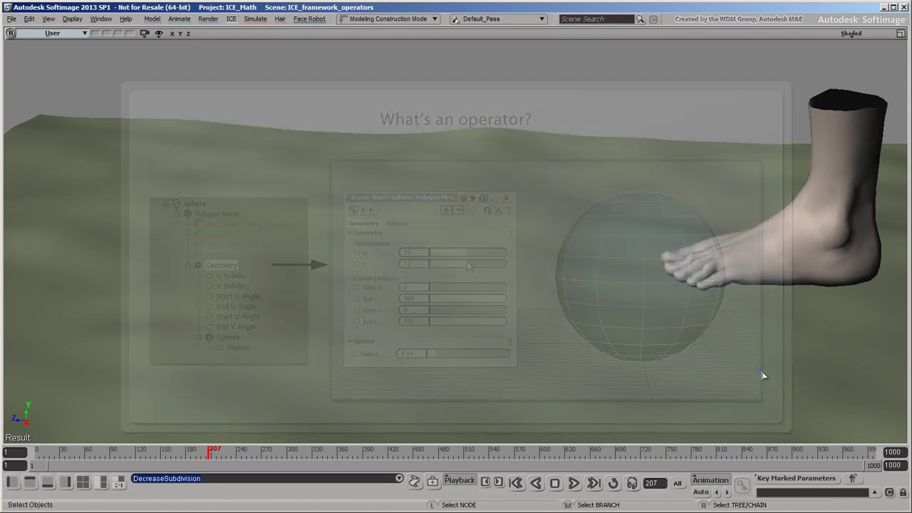
- Select the ground and open the properties of its Geometry operator from the Polygon Mesh stack in an Explorer window
{"action": "left_click", "coordinate": [769, 380]}
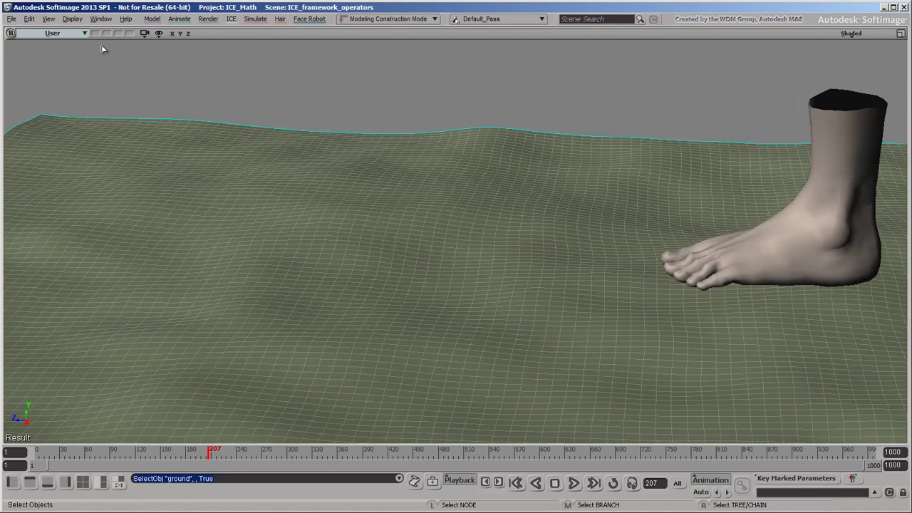
{"action": "left_click", "coordinate": [50, 19]}
{"action": "mouse_move", "coordinate": [54, 51]}
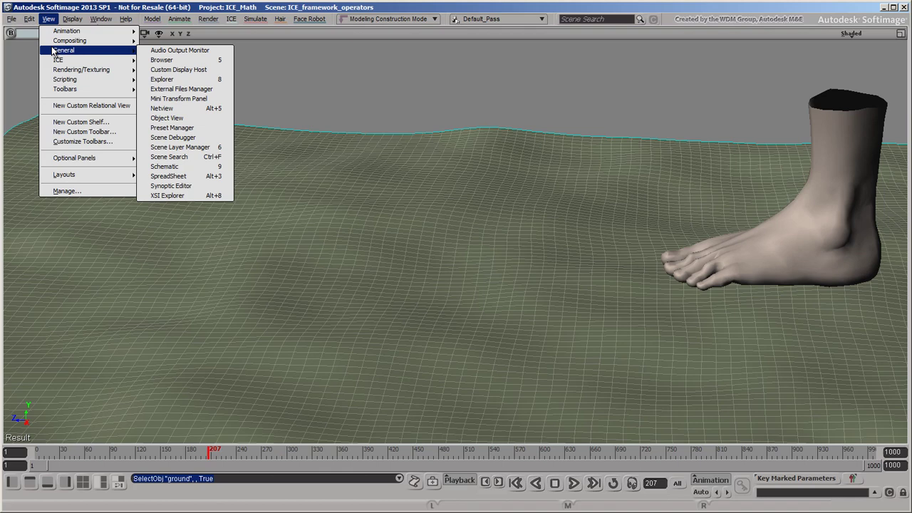
{"action": "left_click", "coordinate": [168, 79]}
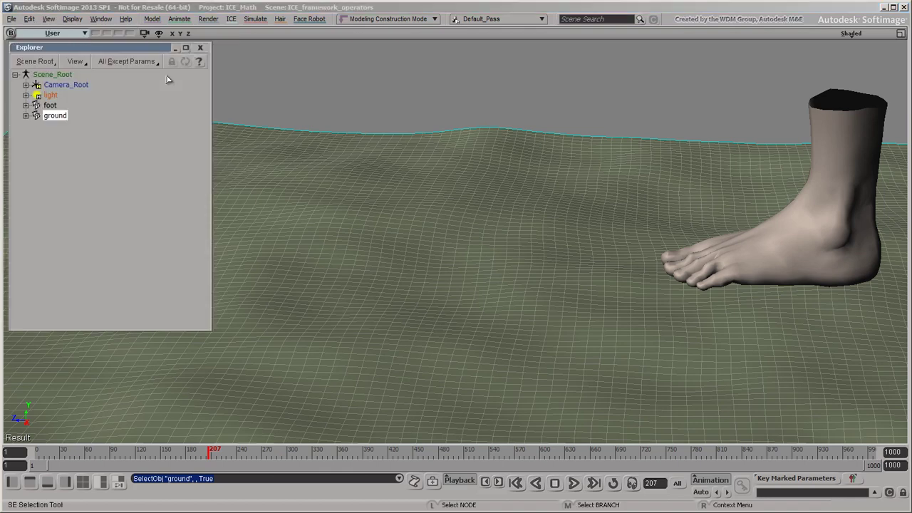
{"action": "left_click", "coordinate": [26, 116]}
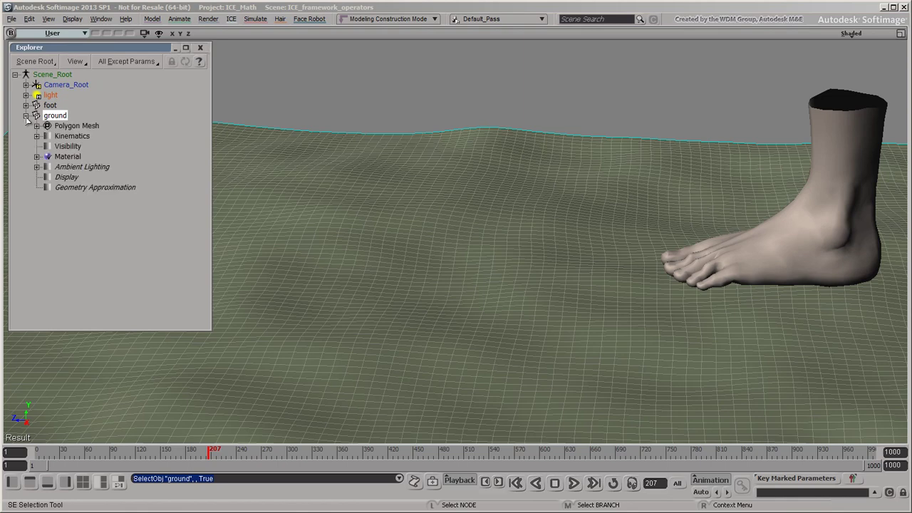
{"action": "left_click", "coordinate": [36, 126]}
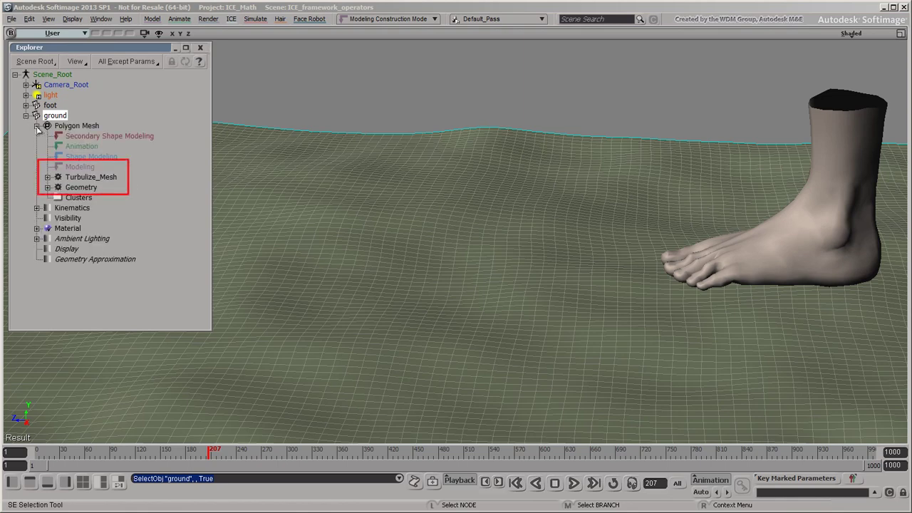
{"action": "left_click", "coordinate": [60, 187]}
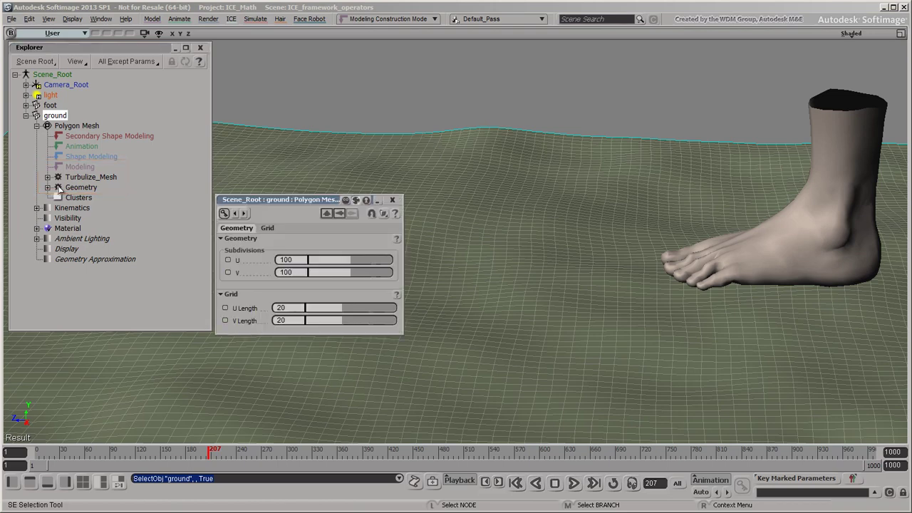
- Disable and re-enable the ground's operators from Turbulize_Mesh upward, and try out Turbulize_Mesh's Turbulence Center Y, leaving it at 0
{"action": "right_click", "coordinate": [59, 178]}
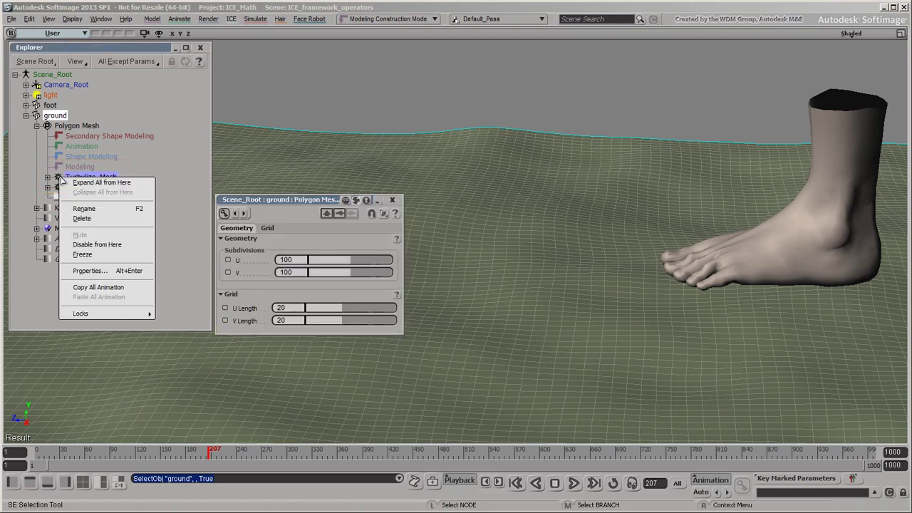
{"action": "left_click", "coordinate": [89, 246]}
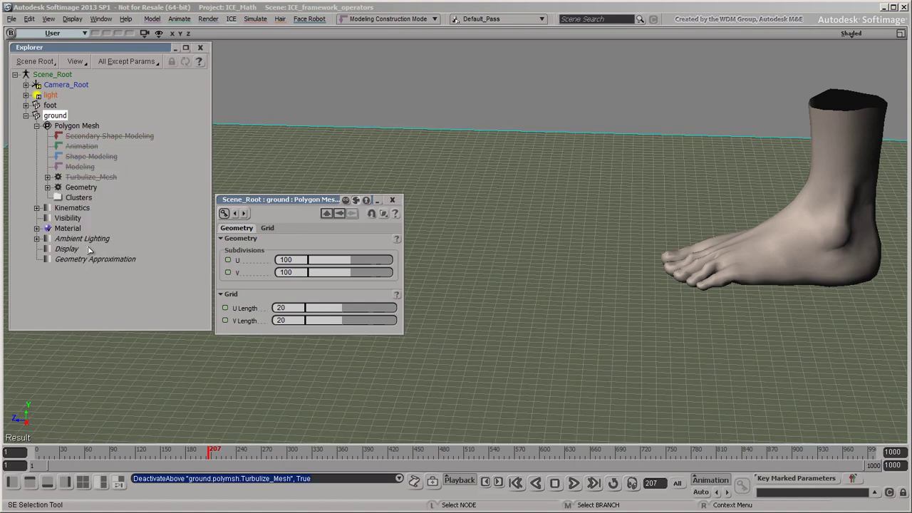
{"action": "right_click", "coordinate": [80, 178]}
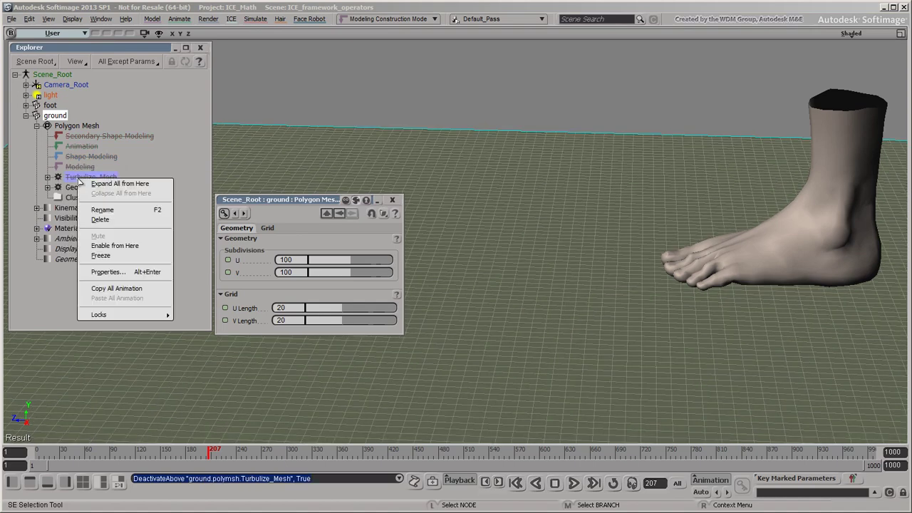
{"action": "left_click", "coordinate": [94, 245]}
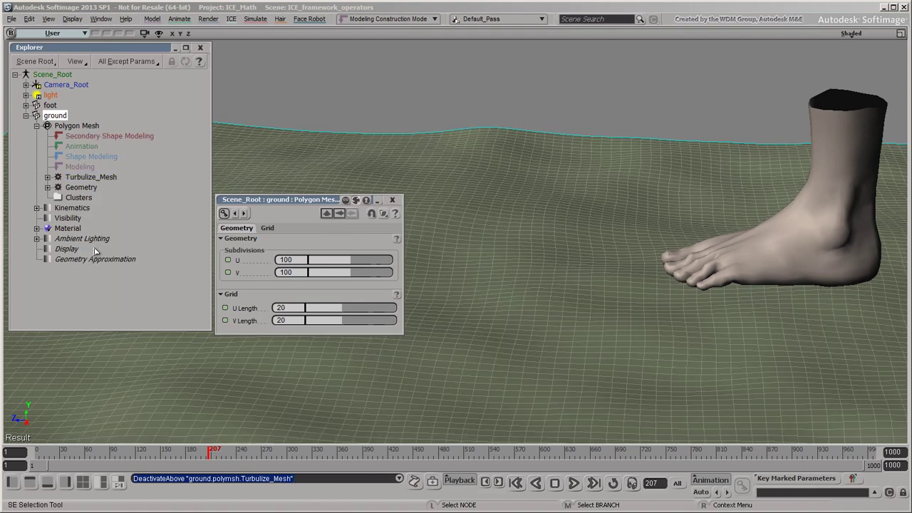
{"action": "left_click", "coordinate": [60, 180]}
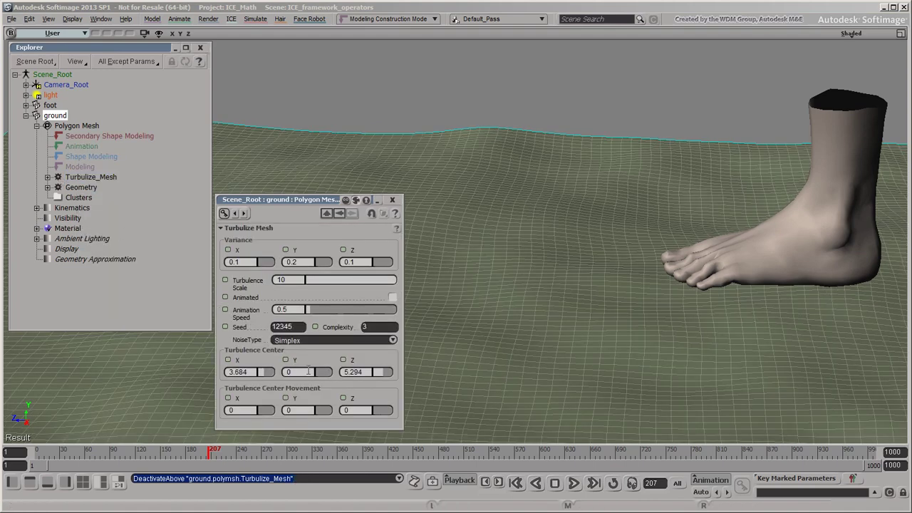
{"action": "left_click_drag", "start_coordinate": [318, 373], "coordinate": [307, 371]}
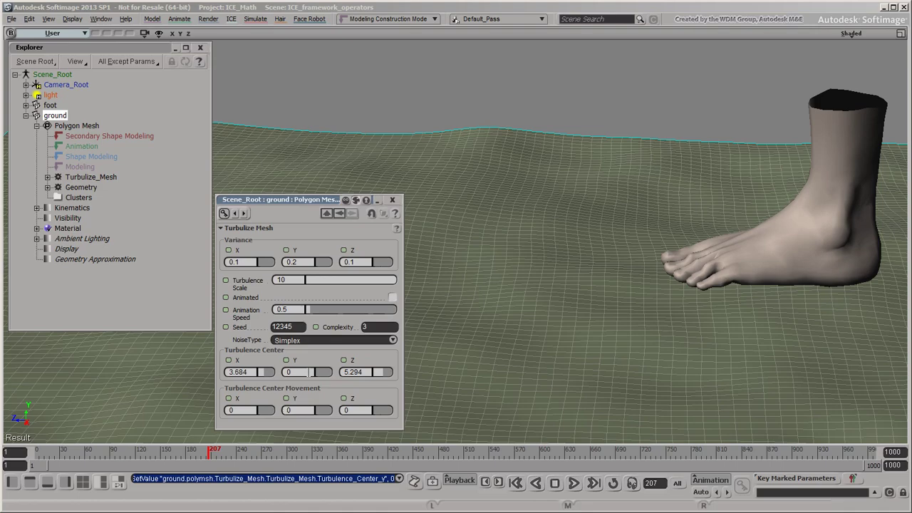
- Set the ground's Geometry subdivisions to 200 in both U and V, and close the property page and Explorer window
{"action": "left_click", "coordinate": [59, 188]}
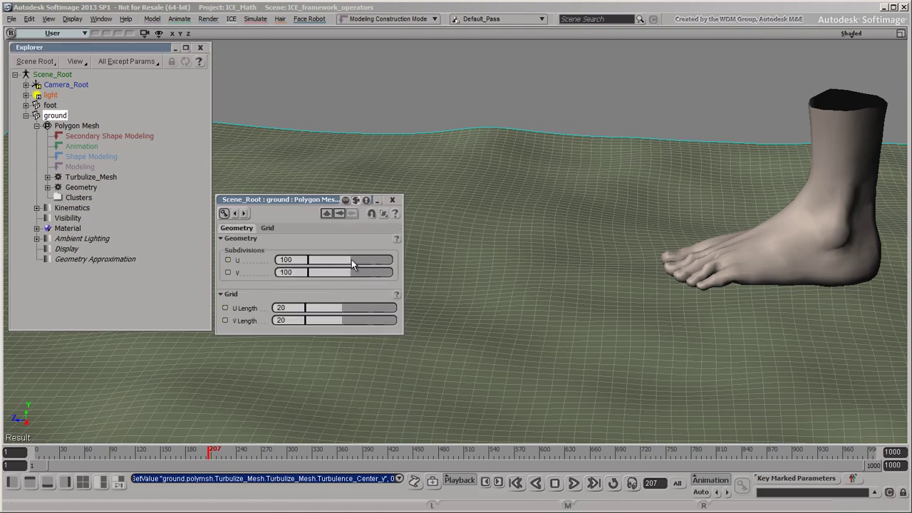
{"action": "left_click_drag", "start_coordinate": [352, 259], "coordinate": [423, 276]}
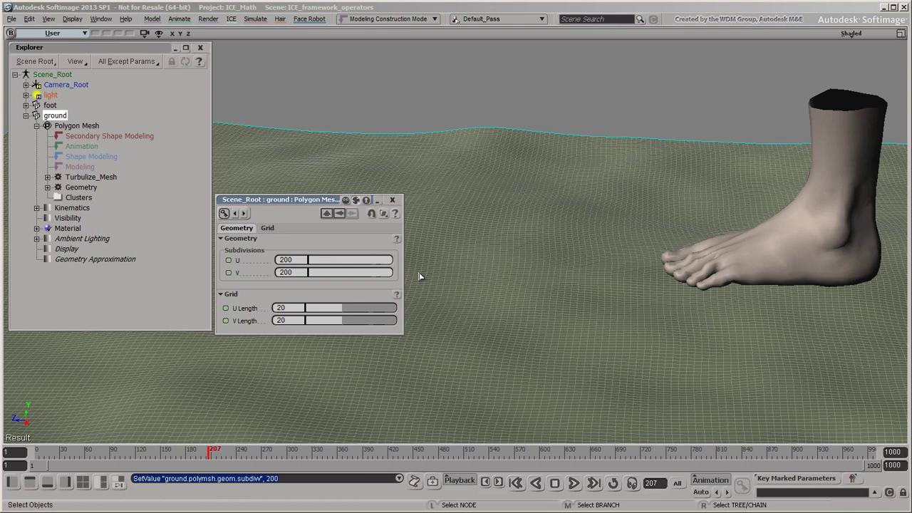
{"action": "left_click", "coordinate": [392, 200]}
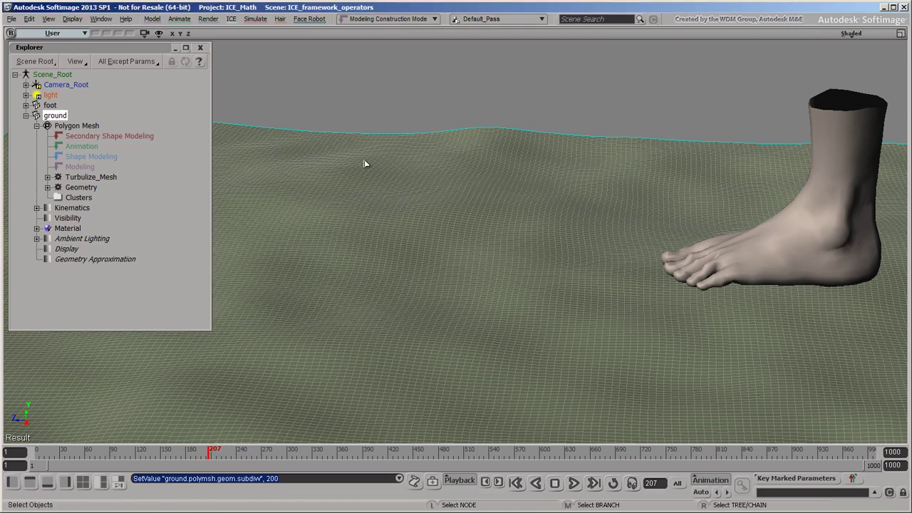
{"action": "left_click", "coordinate": [202, 49]}
- Restore the multi-view layout and inspect the Turbulize Mesh compound and its nested Turbulize Around Value compound in the ICE Tree view
{"action": "left_click", "coordinate": [901, 34]}
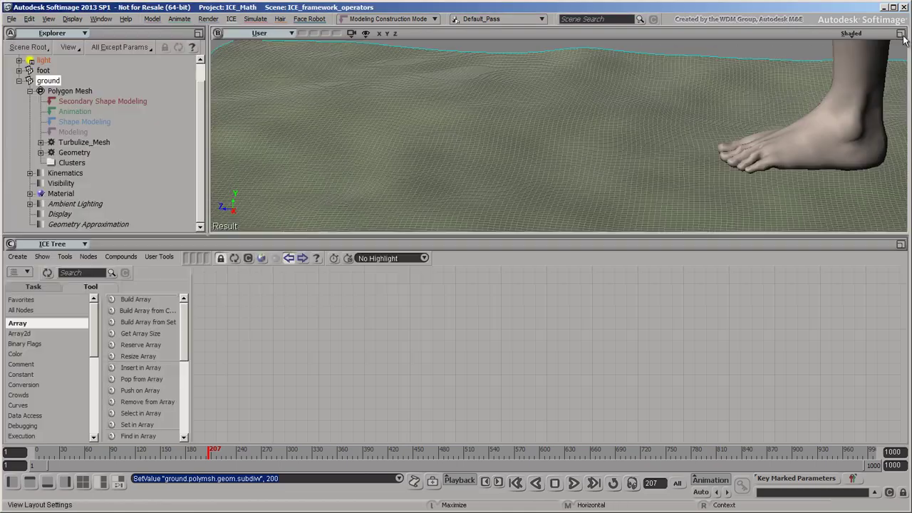
{"action": "left_click", "coordinate": [236, 259]}
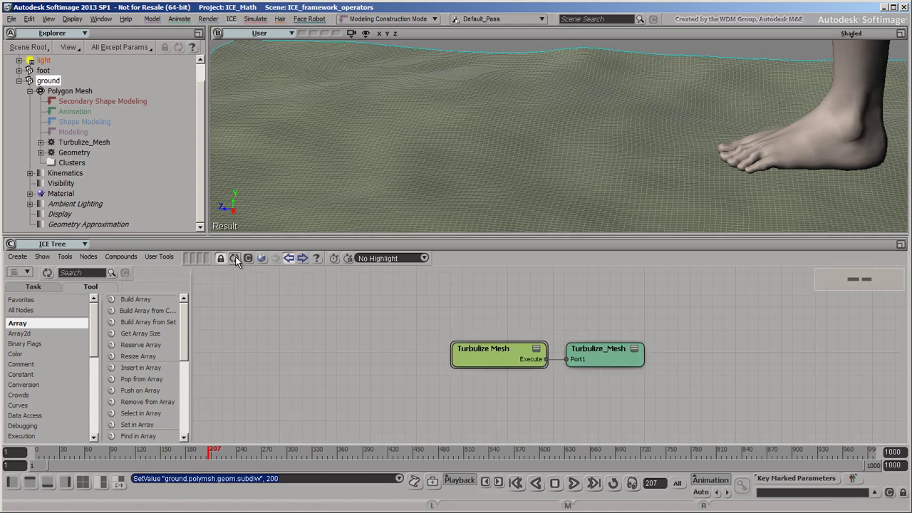
{"action": "double_click", "coordinate": [463, 344]}
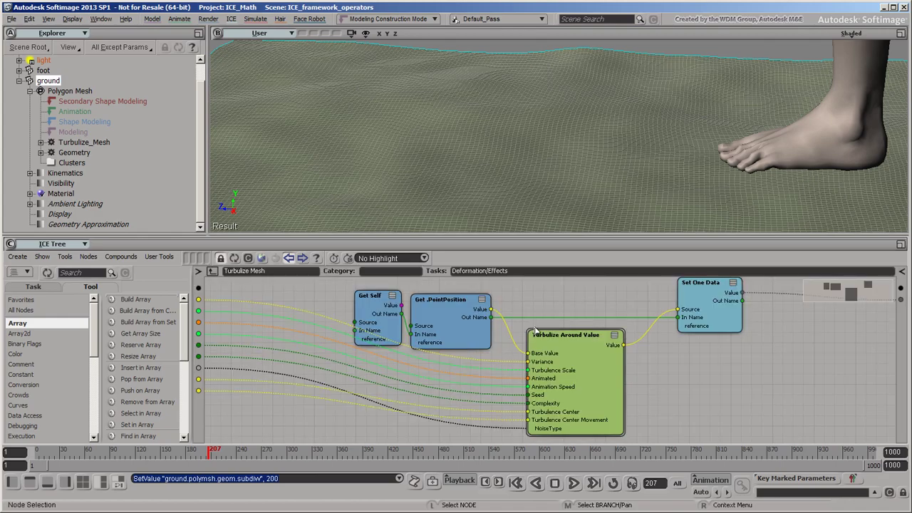
{"action": "double_click", "coordinate": [538, 332]}
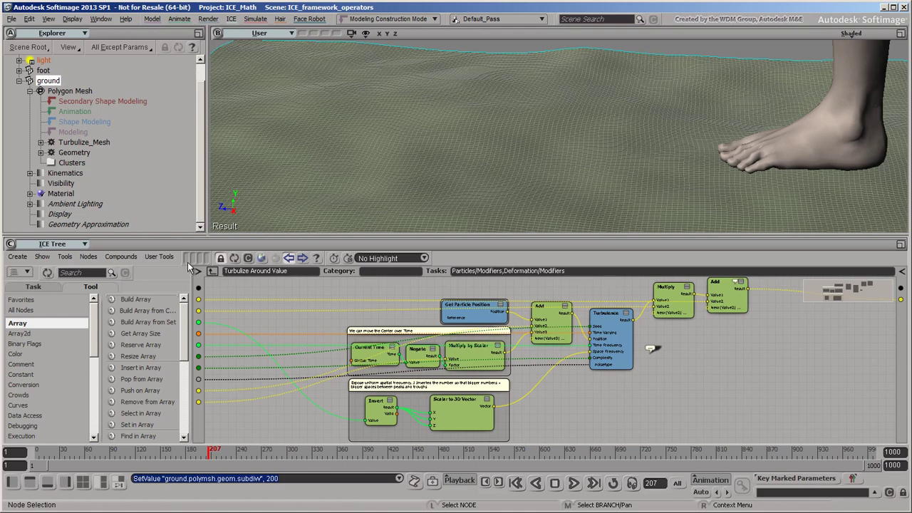
- Create a new non-simulated ICE Tree on the ground and add a Dent node to it
{"action": "left_click", "coordinate": [18, 256]}
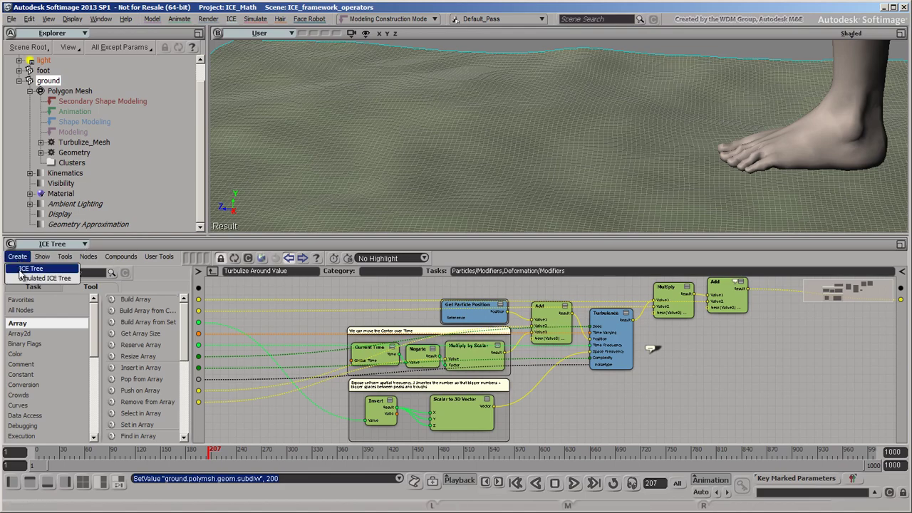
{"action": "left_click", "coordinate": [30, 269]}
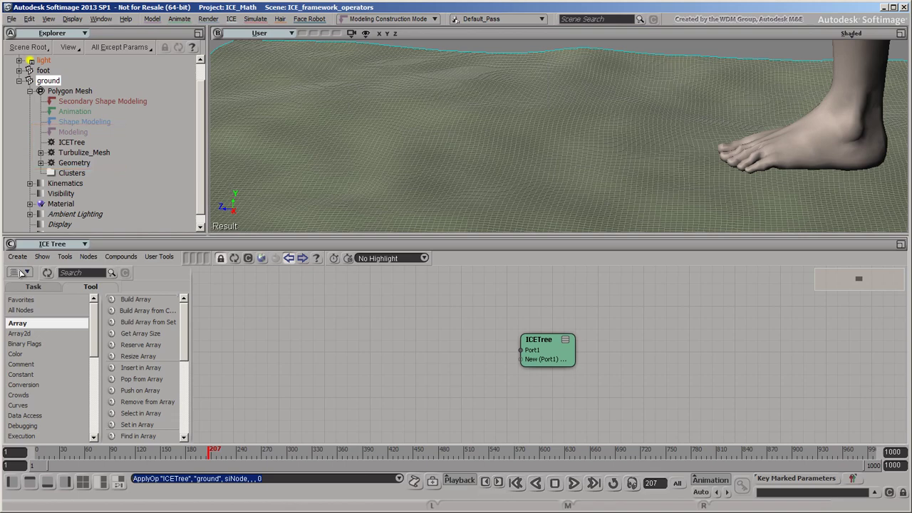
{"action": "left_click", "coordinate": [67, 273]}
{"action": "type", "text": "de"}
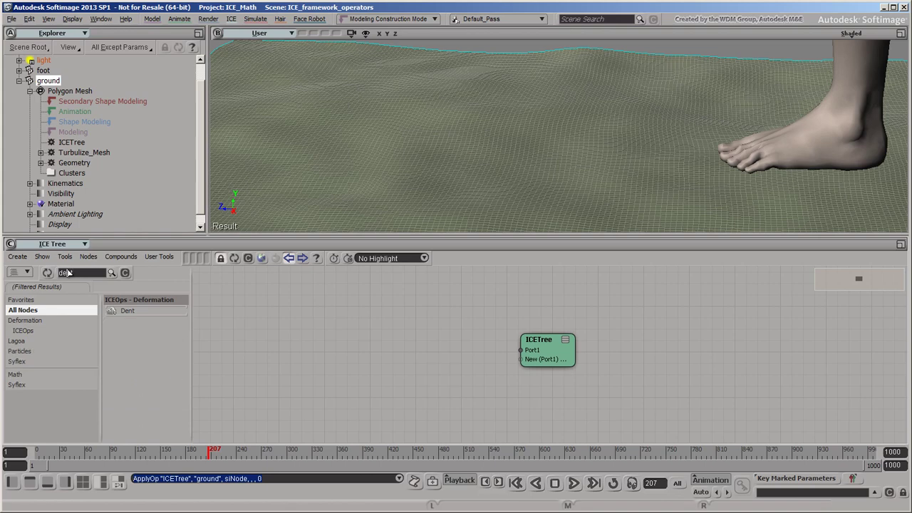
{"action": "type", "text": "nt"}
{"action": "left_click", "coordinate": [127, 311]}
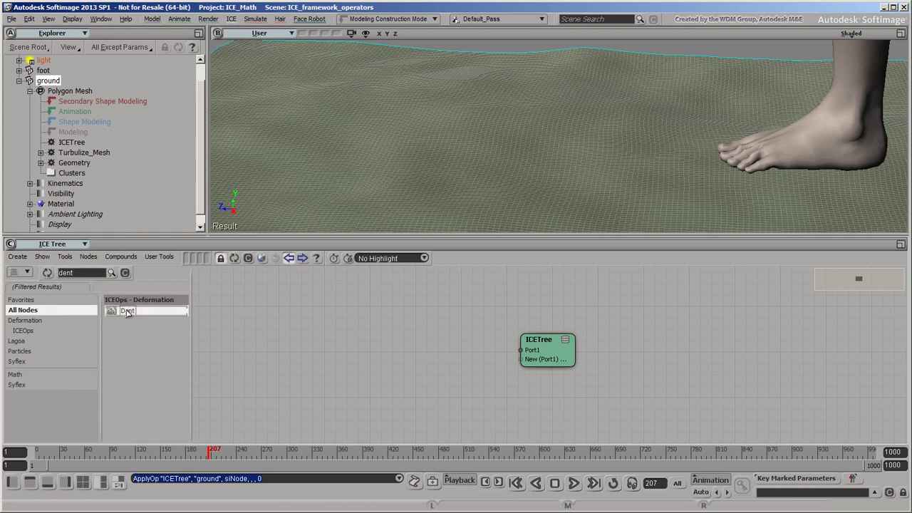
{"action": "left_click_drag", "start_coordinate": [127, 311], "coordinate": [388, 343]}
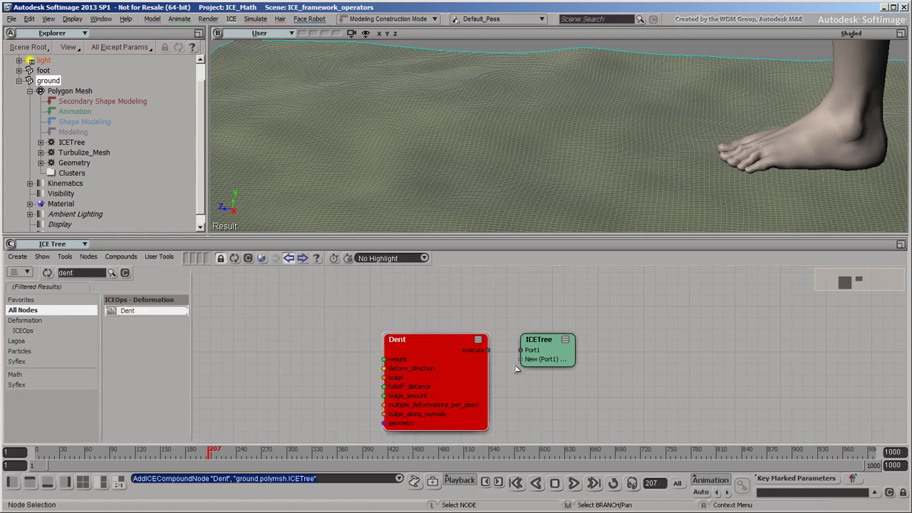
- Connect Dent's execute output to the ICETree's Port1 and feed the foot object's Value into Dent's geometry input
{"action": "left_click_drag", "start_coordinate": [489, 350], "coordinate": [529, 352]}
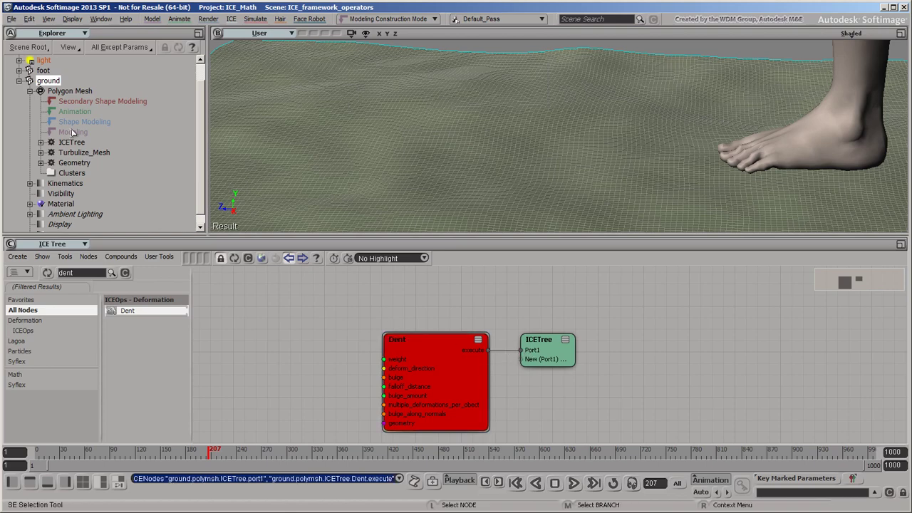
{"action": "left_click", "coordinate": [43, 70]}
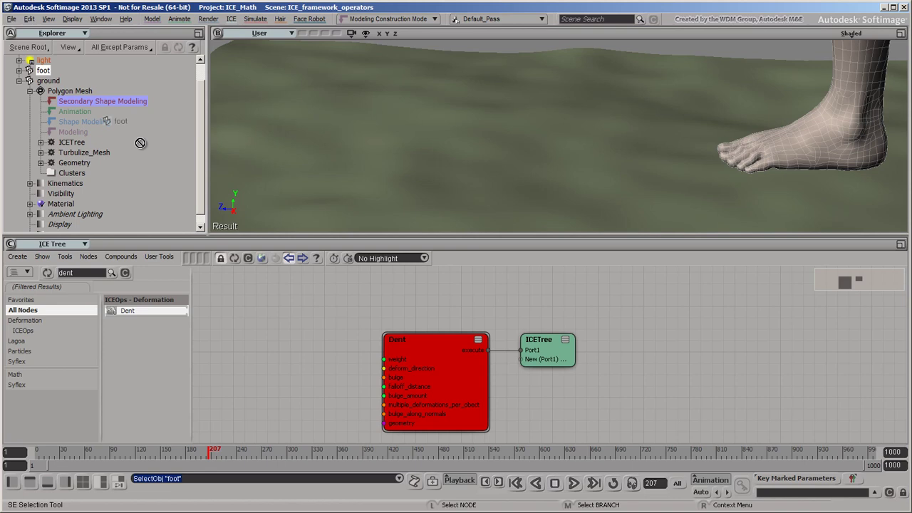
{"action": "left_click_drag", "start_coordinate": [258, 339], "coordinate": [260, 342]}
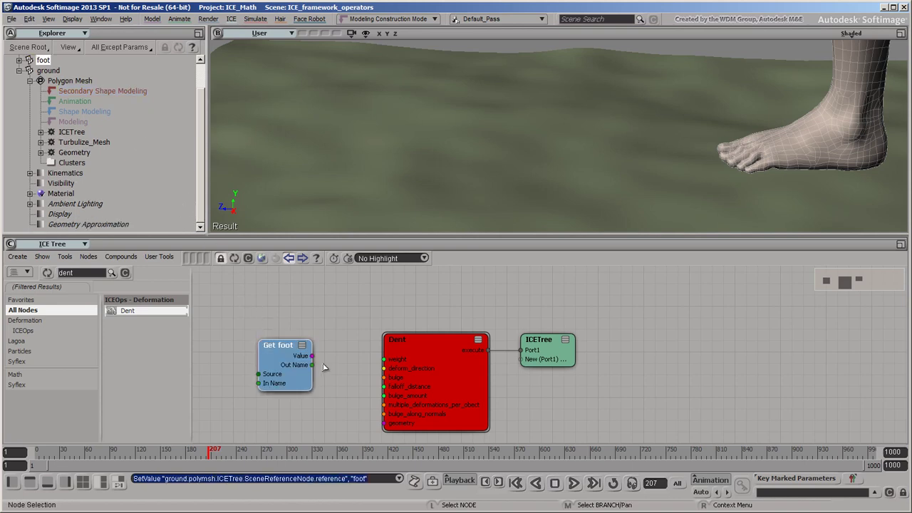
{"action": "left_click_drag", "start_coordinate": [312, 356], "coordinate": [391, 427]}
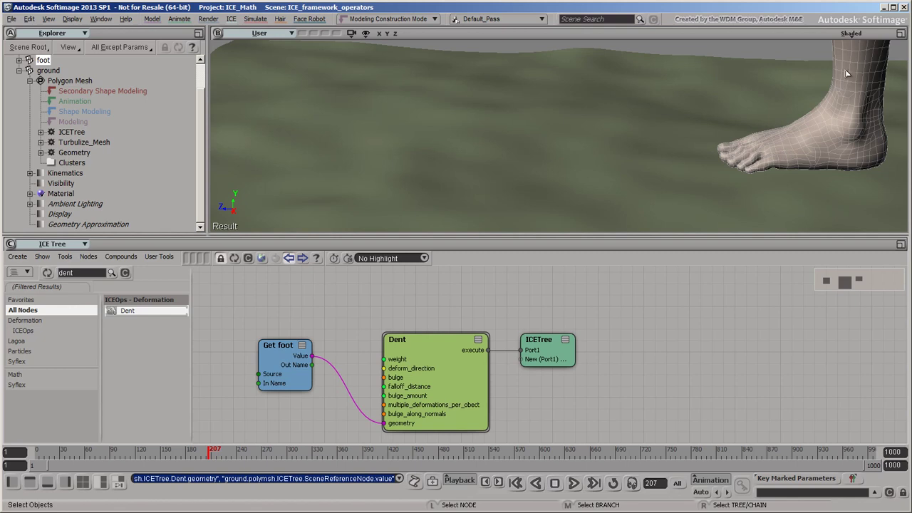
- Test the dent by lowering the foot into the ground and raising it back out during timeline playback
{"action": "key", "text": "v"}
{"action": "left_click_drag", "start_coordinate": [861, 68], "coordinate": [861, 98]}
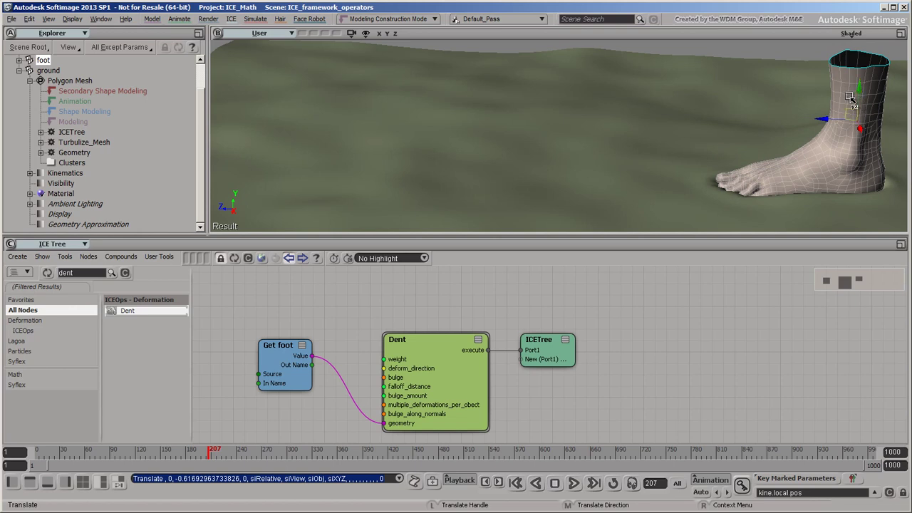
{"action": "left_click", "coordinate": [574, 484]}
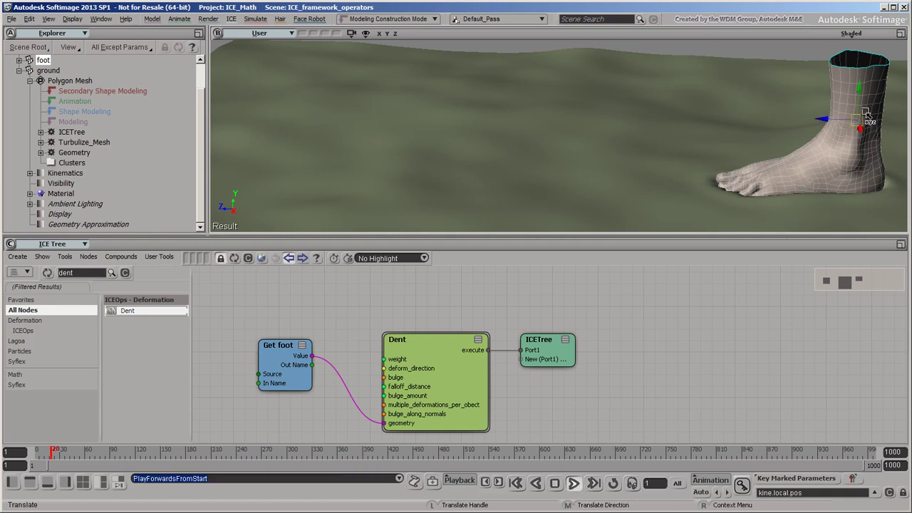
{"action": "left_click_drag", "start_coordinate": [866, 114], "coordinate": [861, 78]}
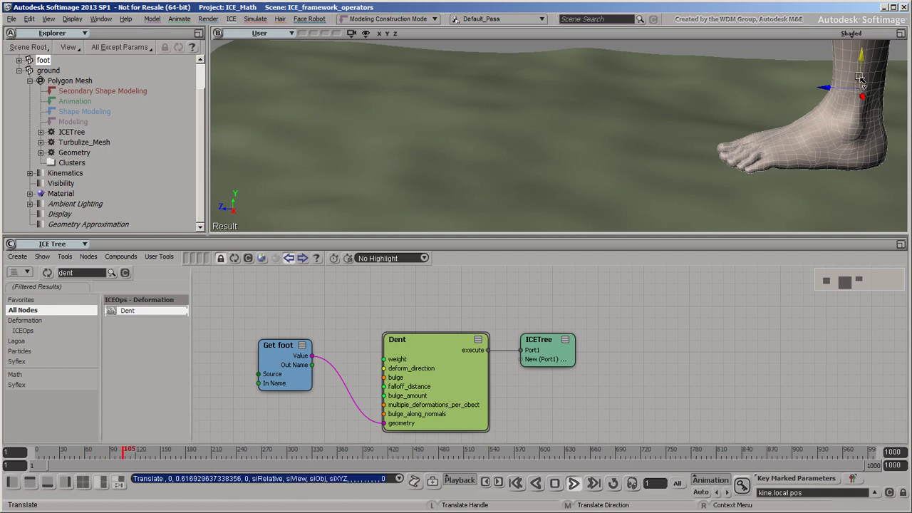
{"action": "left_click", "coordinate": [555, 484]}
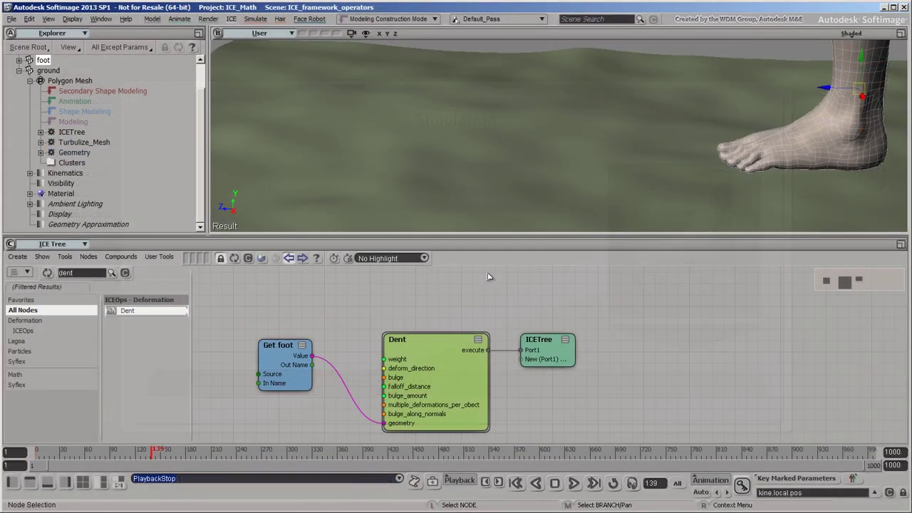
- Create a Simulated ICE Tree on the ground and move the existing dent ICETree operator into the Simulation region of the stack
{"action": "left_click", "coordinate": [435, 170]}
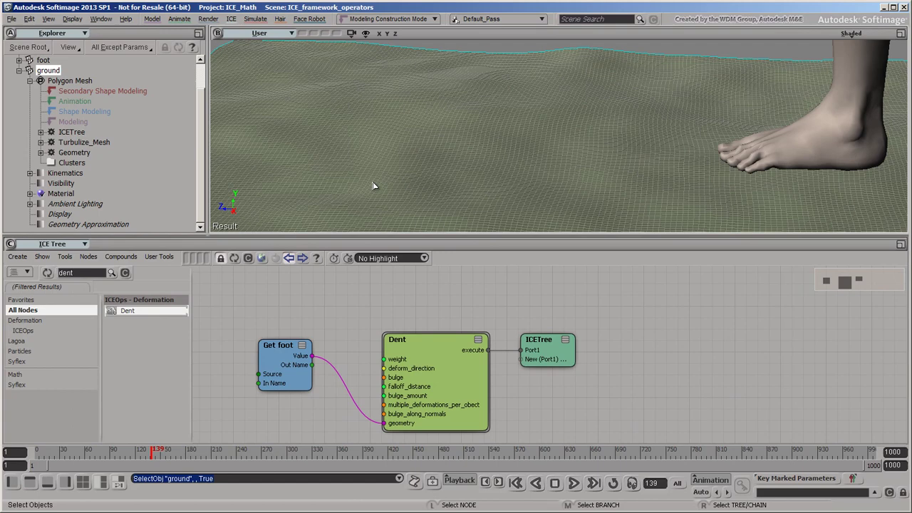
{"action": "left_click", "coordinate": [17, 257]}
{"action": "left_click", "coordinate": [44, 278]}
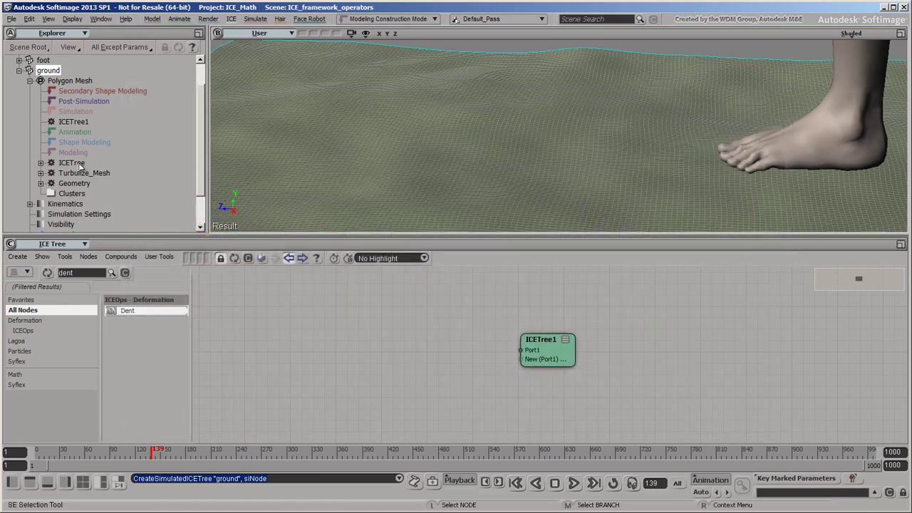
{"action": "left_click_drag", "start_coordinate": [81, 164], "coordinate": [82, 134]}
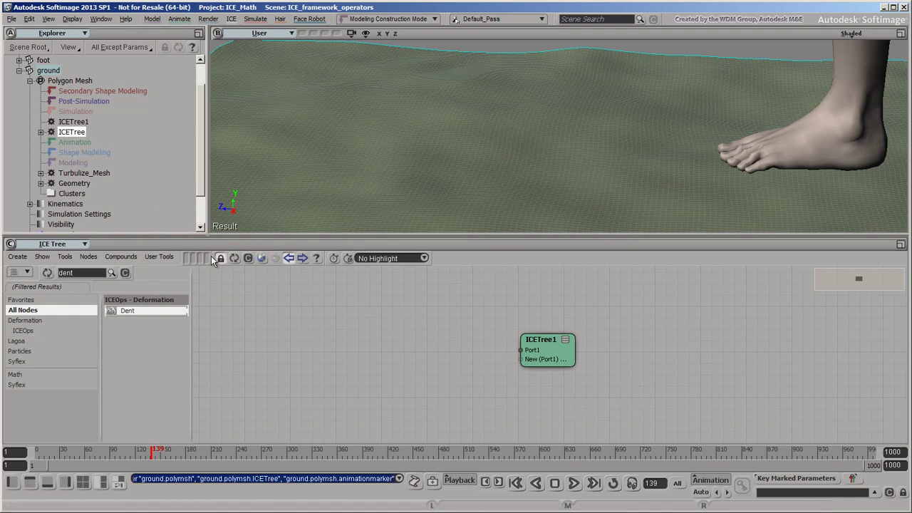
- At the first frame, lower the foot about 0.56 units into the ground and advance to frame 2 to evaluate the simulated dent
{"action": "left_click", "coordinate": [517, 484]}
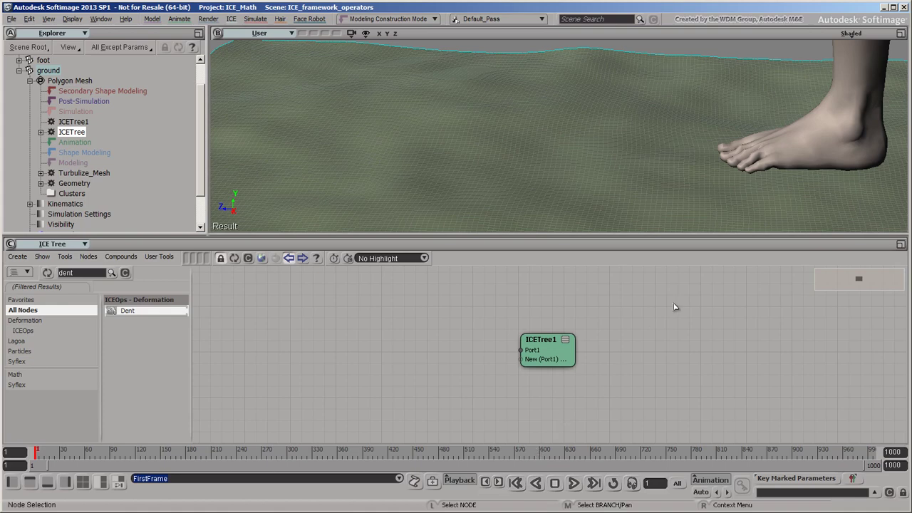
{"action": "left_click", "coordinate": [856, 70]}
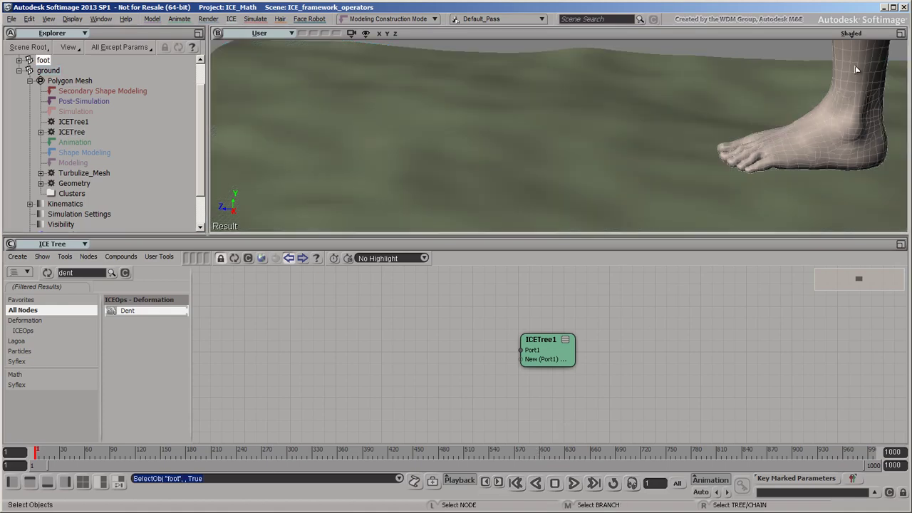
{"action": "key", "text": "v"}
{"action": "left_click_drag", "start_coordinate": [858, 71], "coordinate": [861, 97]}
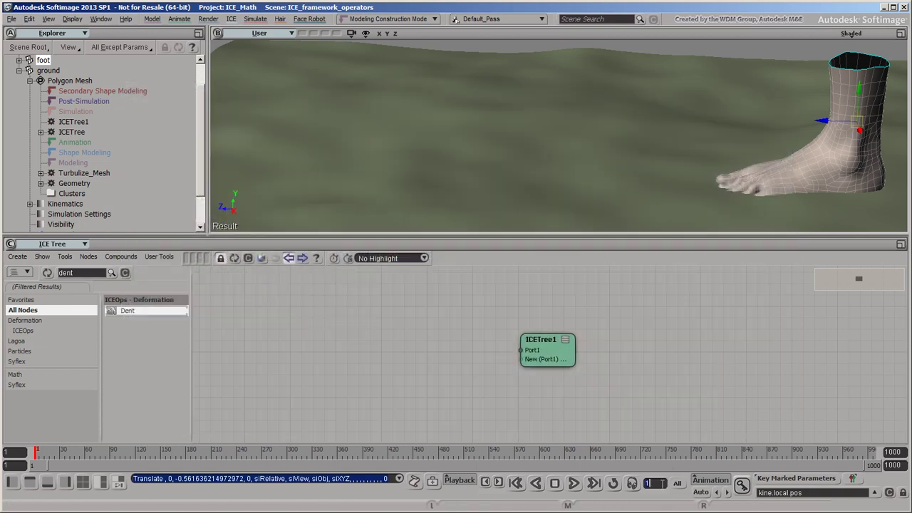
{"action": "key", "text": "Return"}
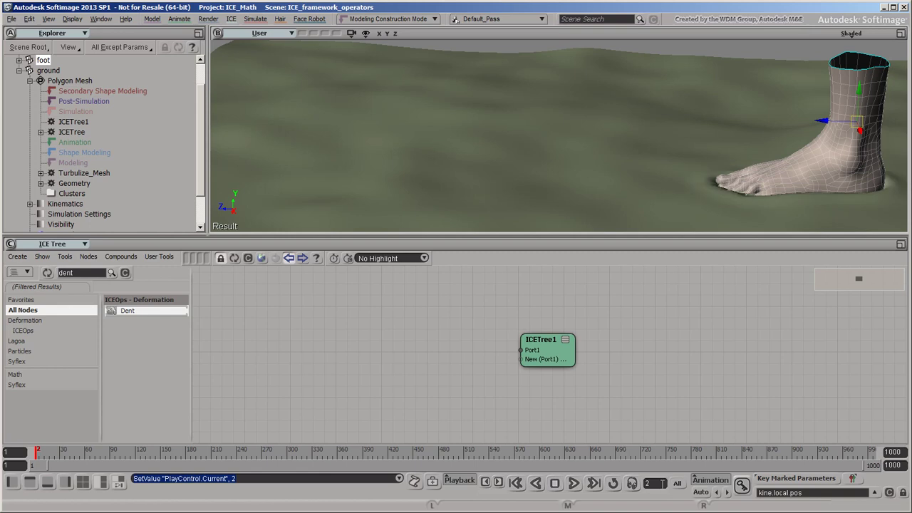
- Maximize the viewport and walk the foot across the ground during playback to press a trail of footprints, stopping playback at the end
{"action": "key", "text": "F12"}
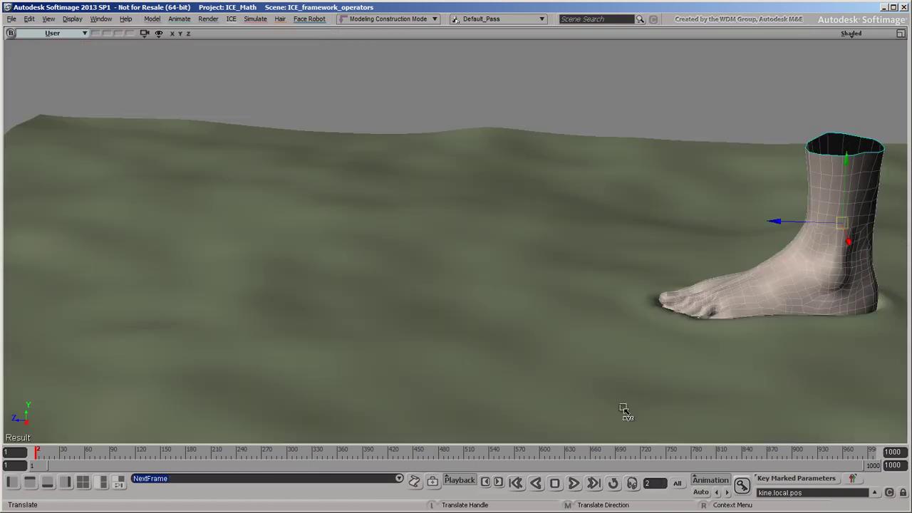
{"action": "left_click", "coordinate": [574, 484]}
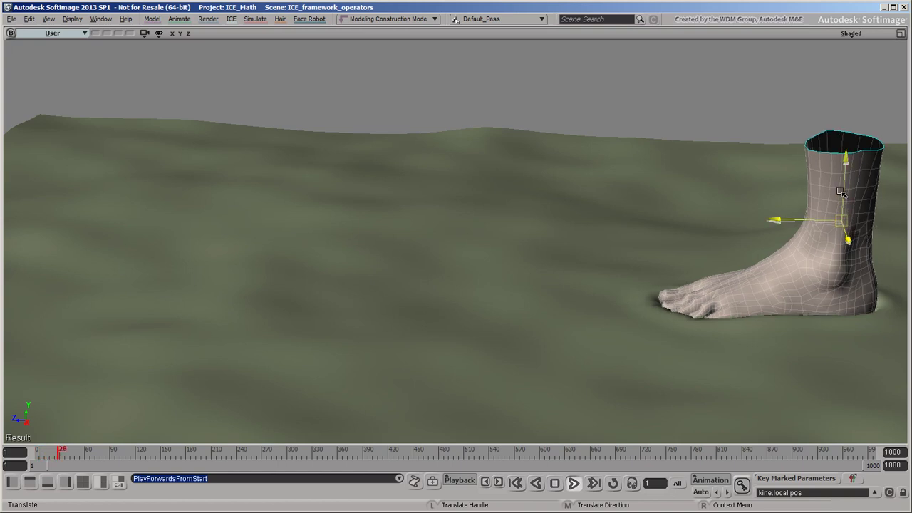
{"action": "left_click_drag", "start_coordinate": [842, 193], "coordinate": [243, 132]}
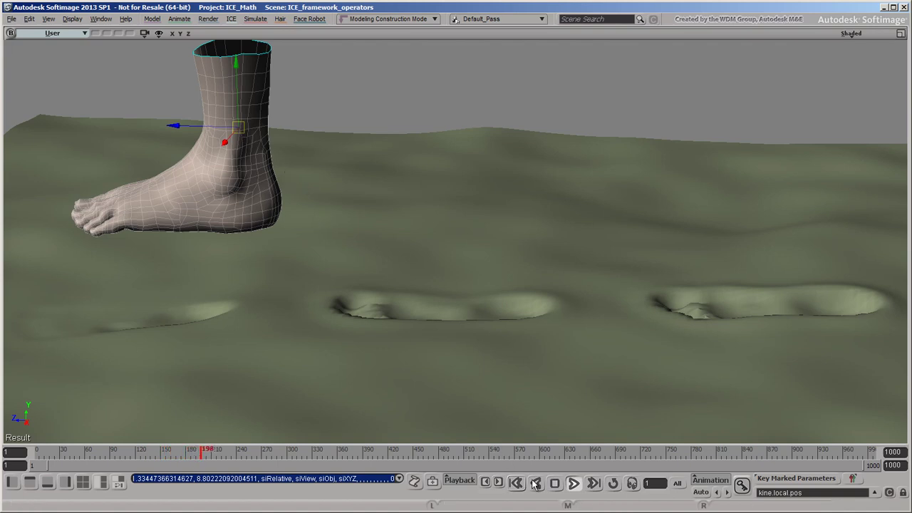
{"action": "left_click", "coordinate": [556, 483]}
- Open the ground's Polygon Mesh operator stack in a floating Explorer and try shifting the Turbulize Mesh turbulence center in Y
{"action": "key", "text": "space"}
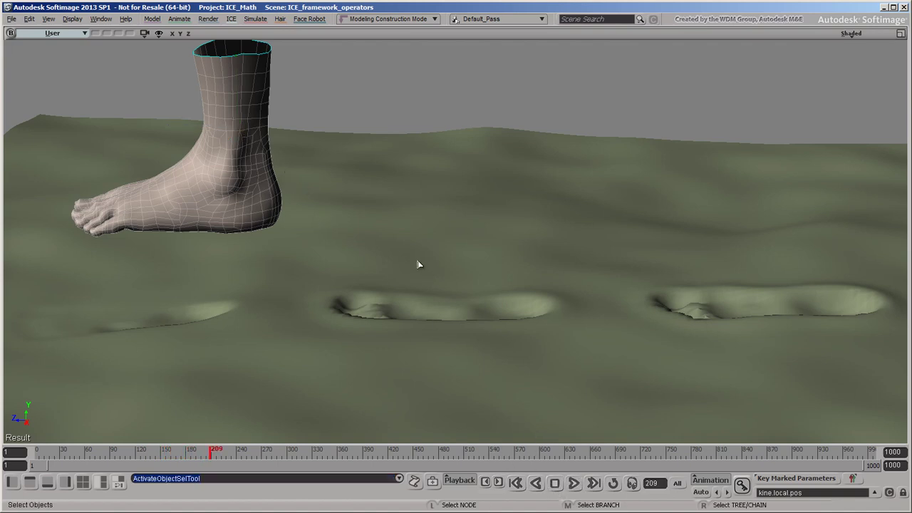
{"action": "left_click", "coordinate": [416, 258]}
{"action": "key", "text": "8"}
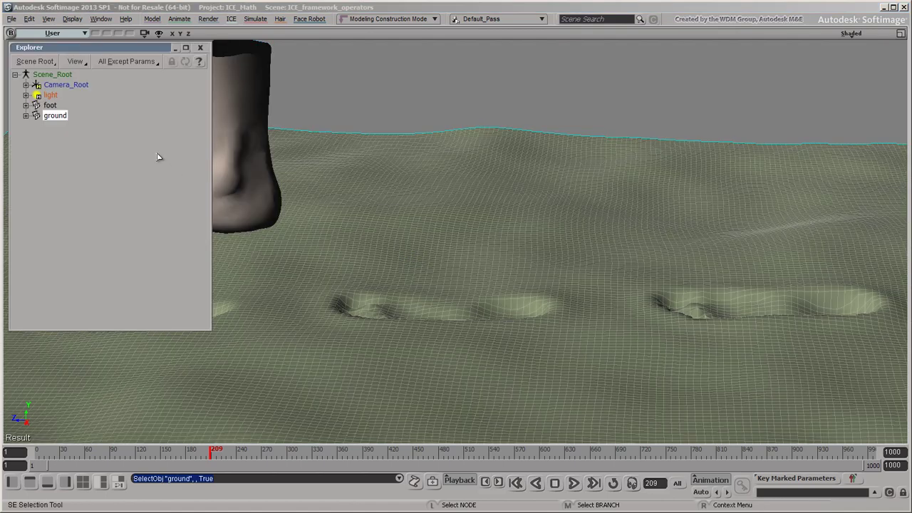
{"action": "left_click", "coordinate": [26, 116]}
{"action": "left_click", "coordinate": [36, 126]}
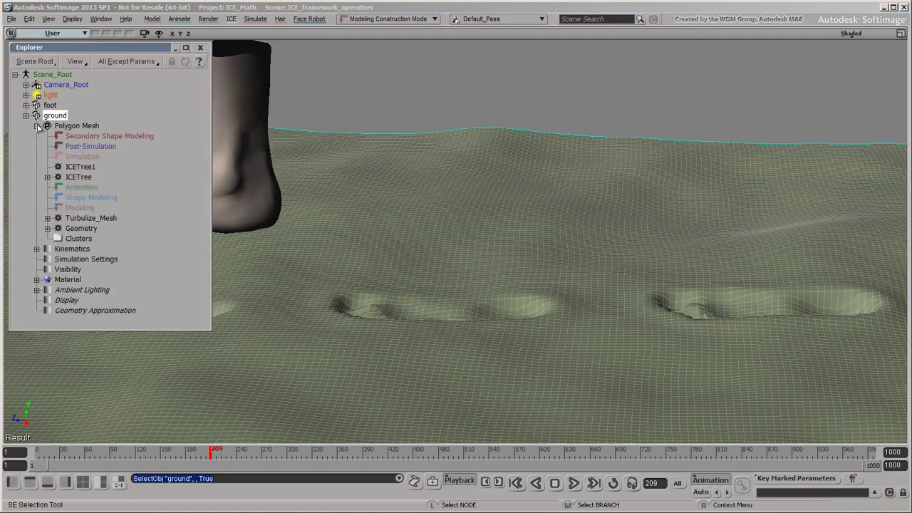
{"action": "left_click", "coordinate": [60, 219]}
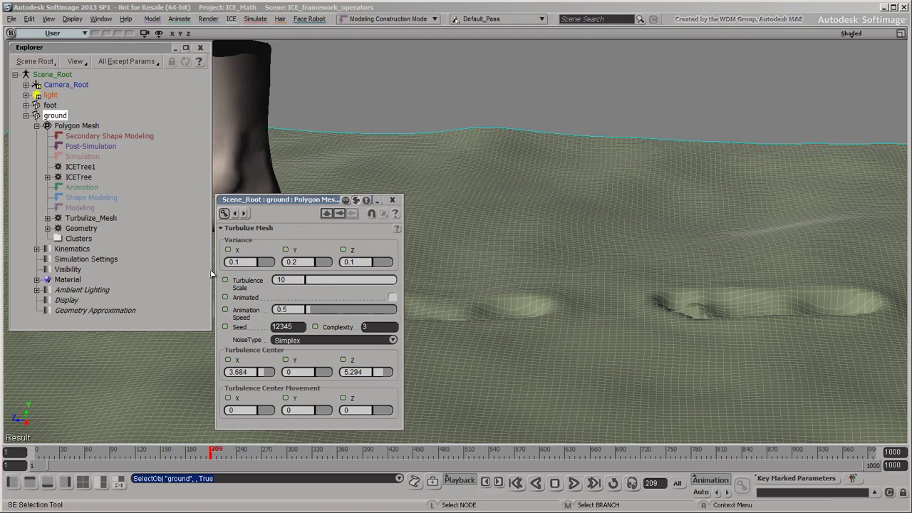
{"action": "left_click_drag", "start_coordinate": [325, 373], "coordinate": [308, 377]}
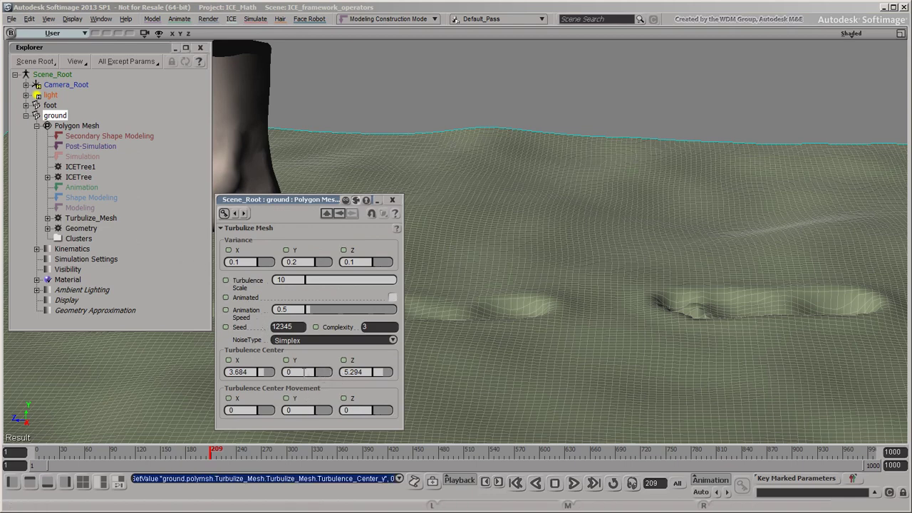
- Raise the ground's Geometry subdivisions to U 302 and V 300, and reset the simulation to the first frame
{"action": "left_click", "coordinate": [61, 229]}
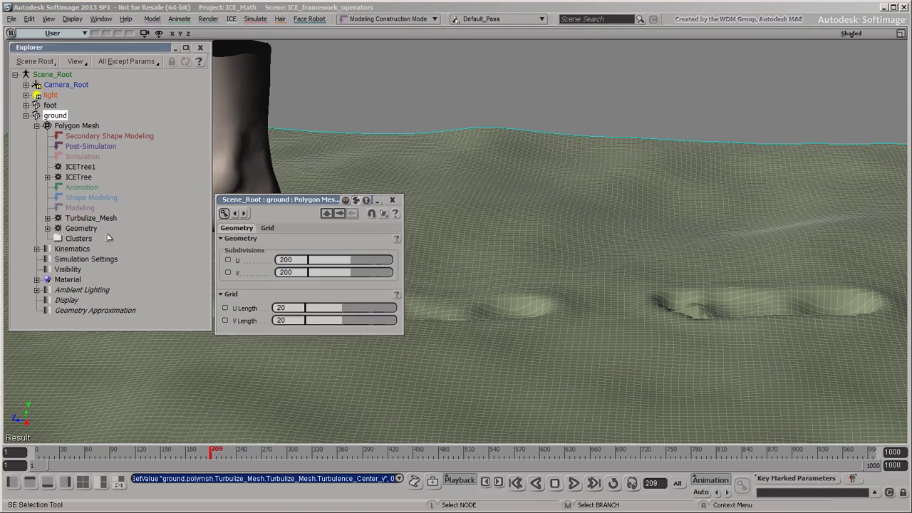
{"action": "left_click_drag", "start_coordinate": [352, 261], "coordinate": [372, 271]}
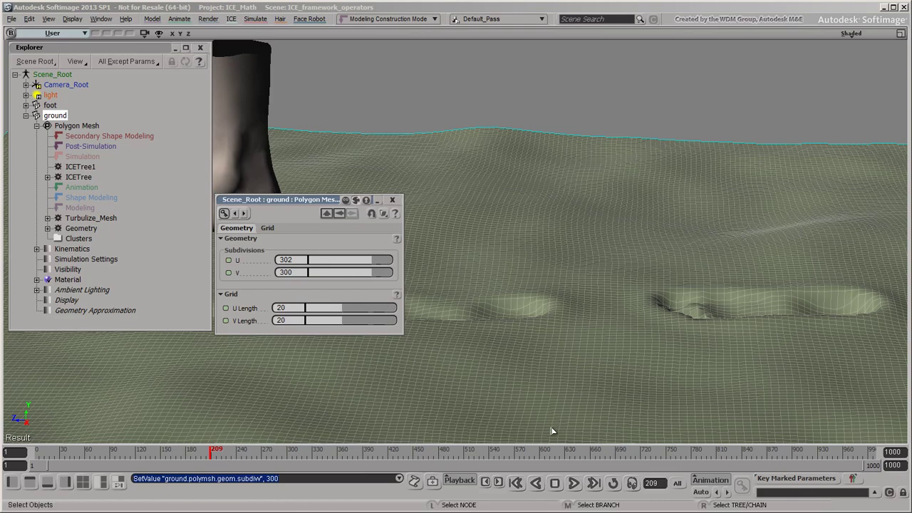
{"action": "left_click", "coordinate": [517, 484]}
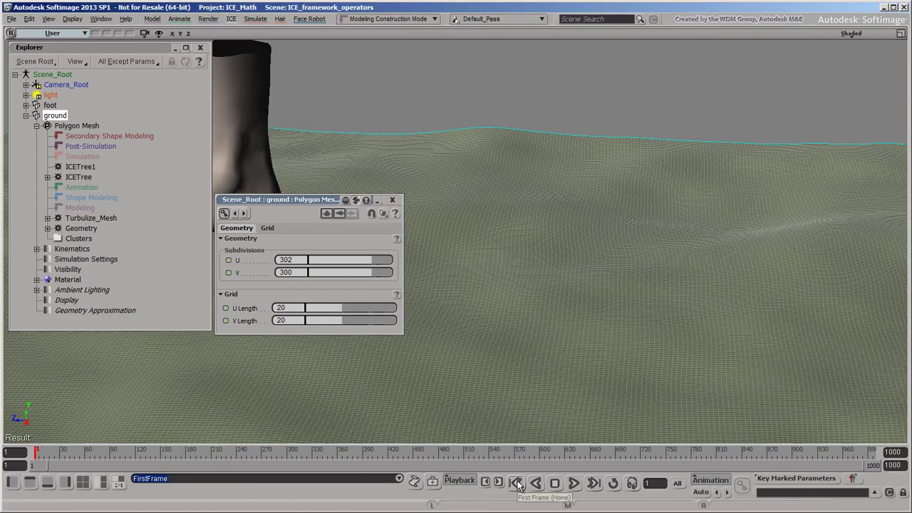
{"action": "left_click", "coordinate": [394, 201]}
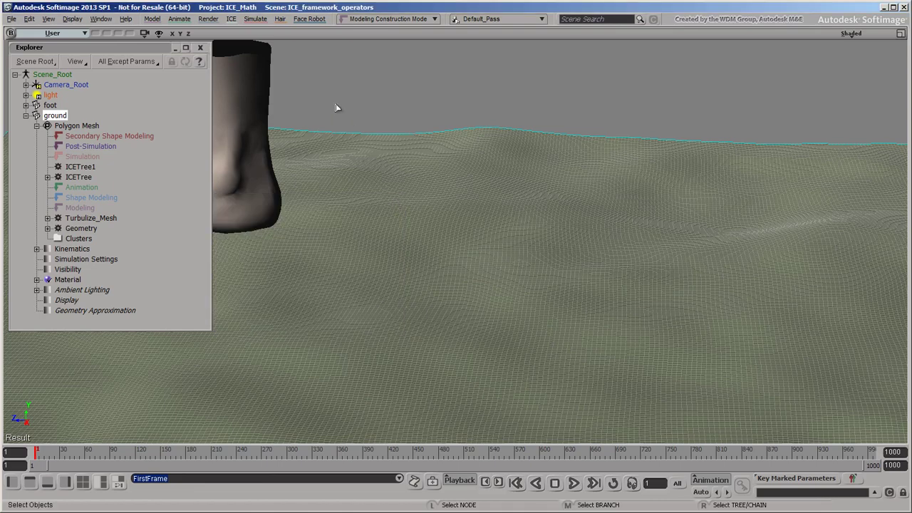
{"action": "left_click", "coordinate": [201, 48]}
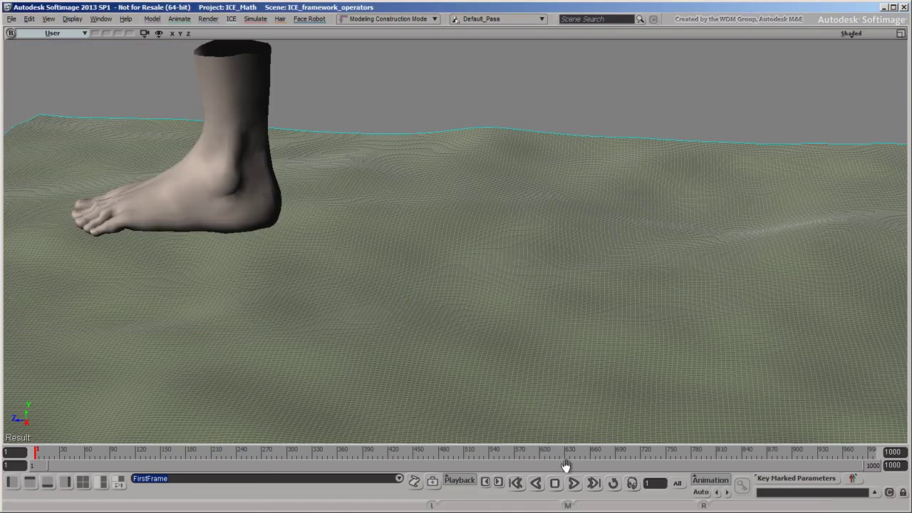
- Start playback from the first frame and ready the foot for translation over the denser ground
{"action": "left_click", "coordinate": [574, 483]}
{"action": "left_click", "coordinate": [226, 98]}
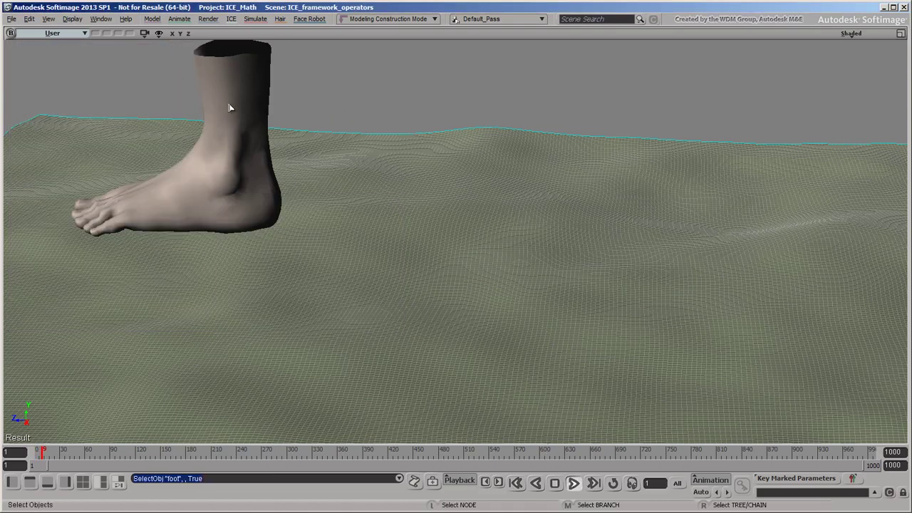
{"action": "key", "text": "v"}
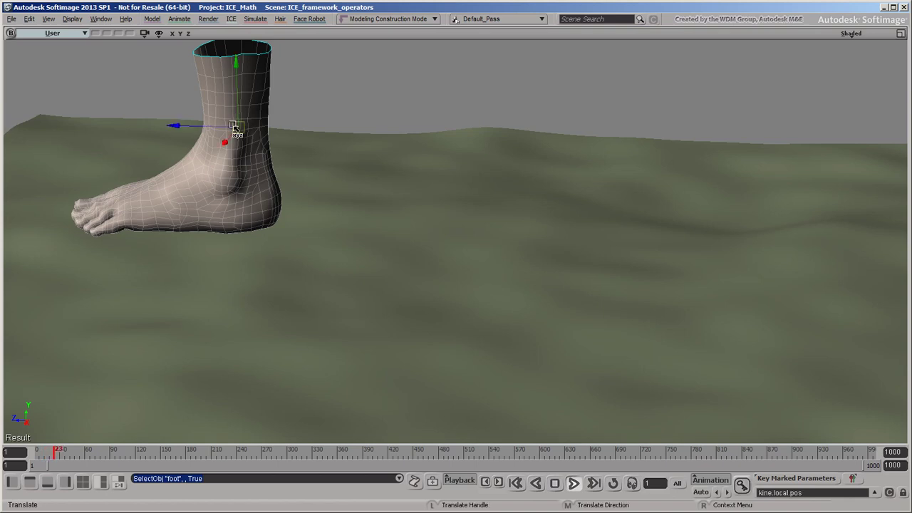